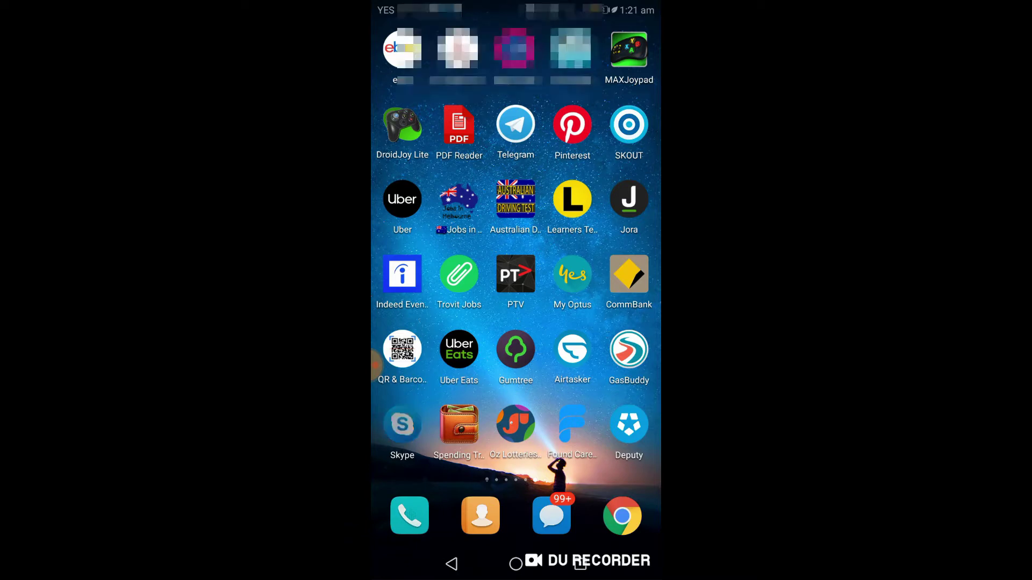
# Swipe through the home screen pages, ending back on the clock and weather page.
pyautogui.moveTo(591, 268); pyautogui.dragTo(430, 269)
pyautogui.moveTo(591, 268)
pyautogui.mouseDown()
pyautogui.moveTo(429, 268)
pyautogui.moveTo(591, 269)
pyautogui.mouseUp()
pyautogui.moveTo(429, 269); pyautogui.dragTo(591, 269)
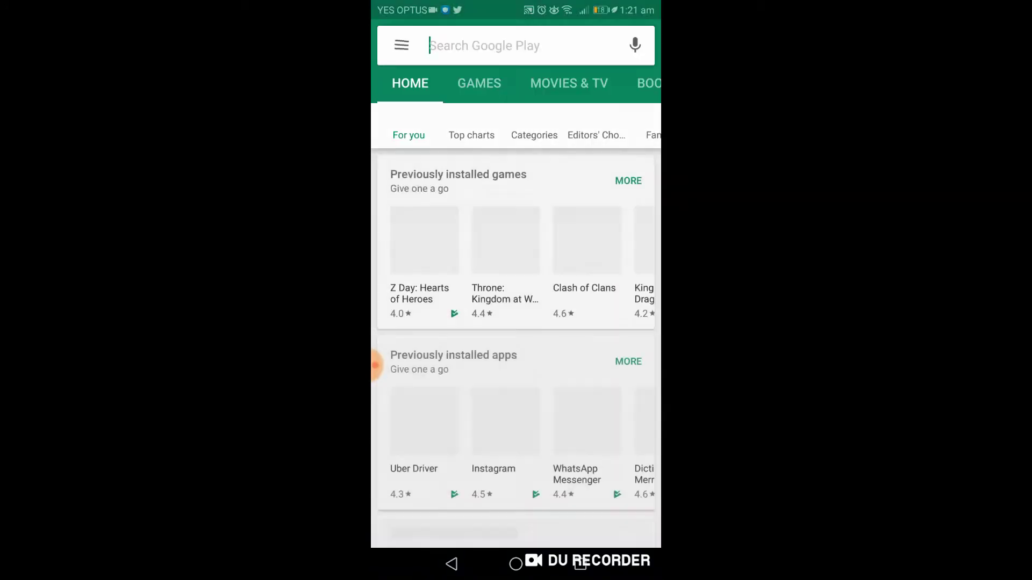
# Search the Play Store for 'tele' and open Telegram's store page.
pyautogui.click(483, 46)
pyautogui.write('tele')
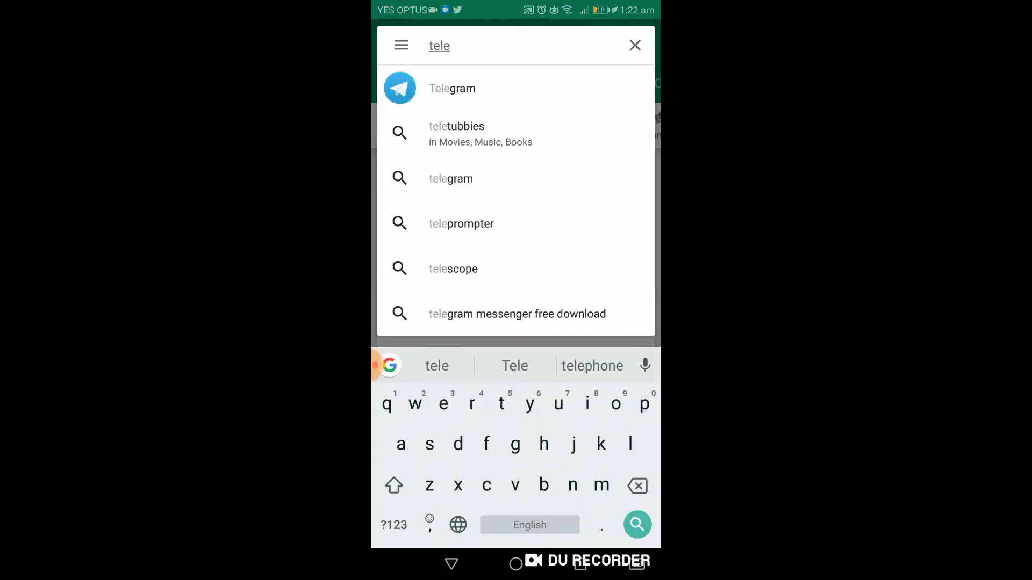
pyautogui.click(456, 86)
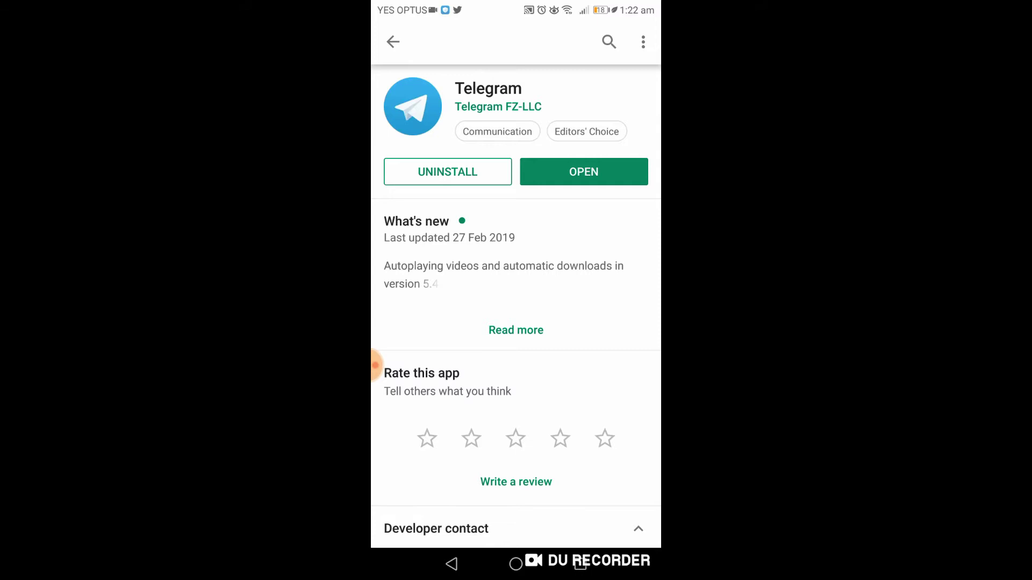
# Return to the home screen, launch Telegram and open its main menu.
pyautogui.click(515, 564)
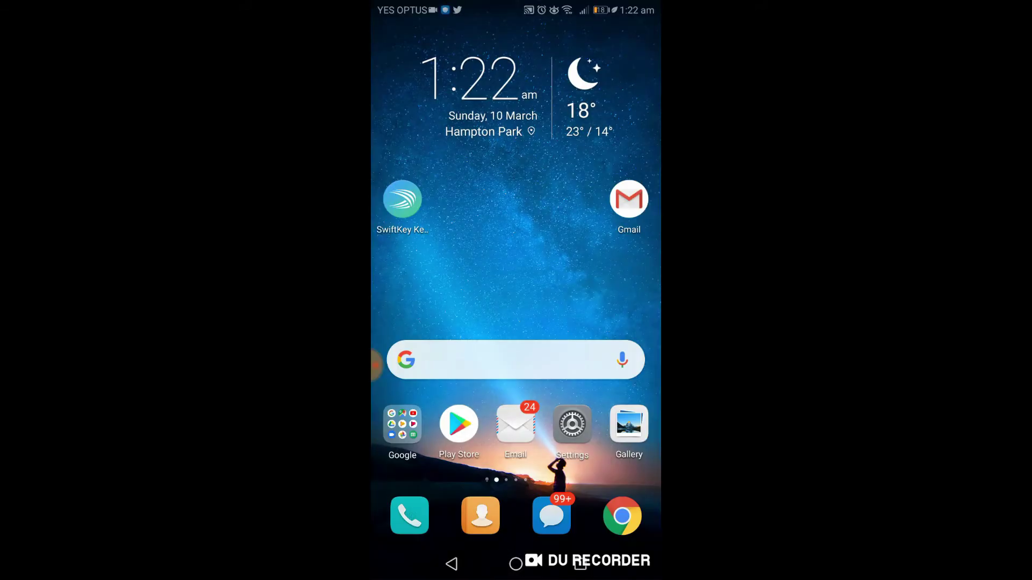
pyautogui.moveTo(591, 269); pyautogui.dragTo(430, 268)
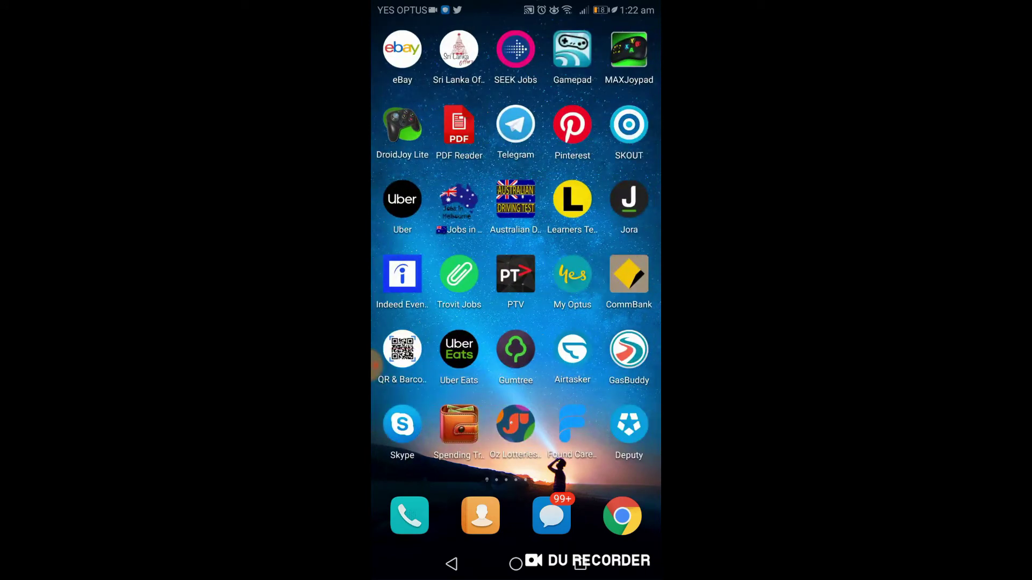
pyautogui.click(515, 124)
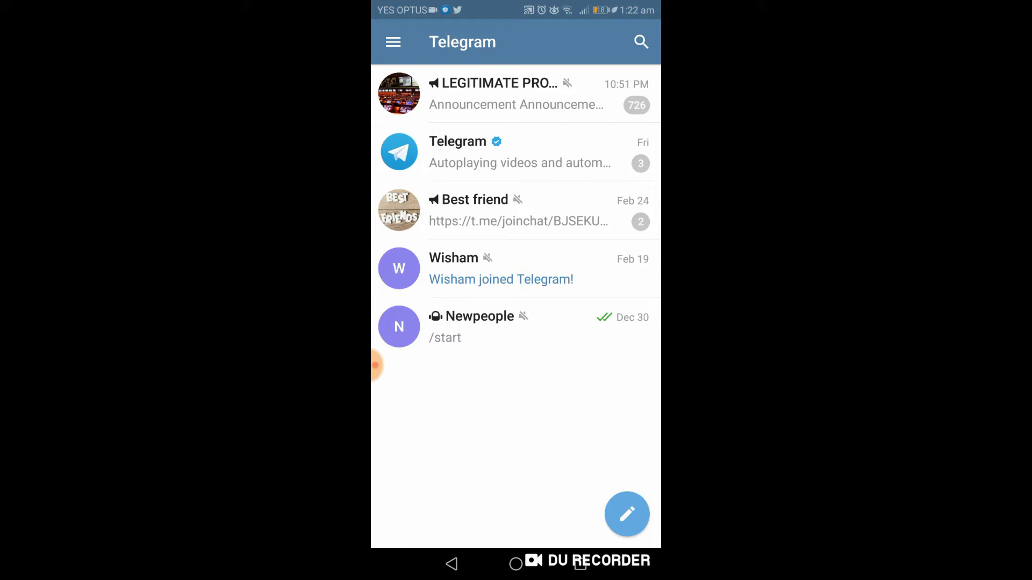
pyautogui.click(393, 42)
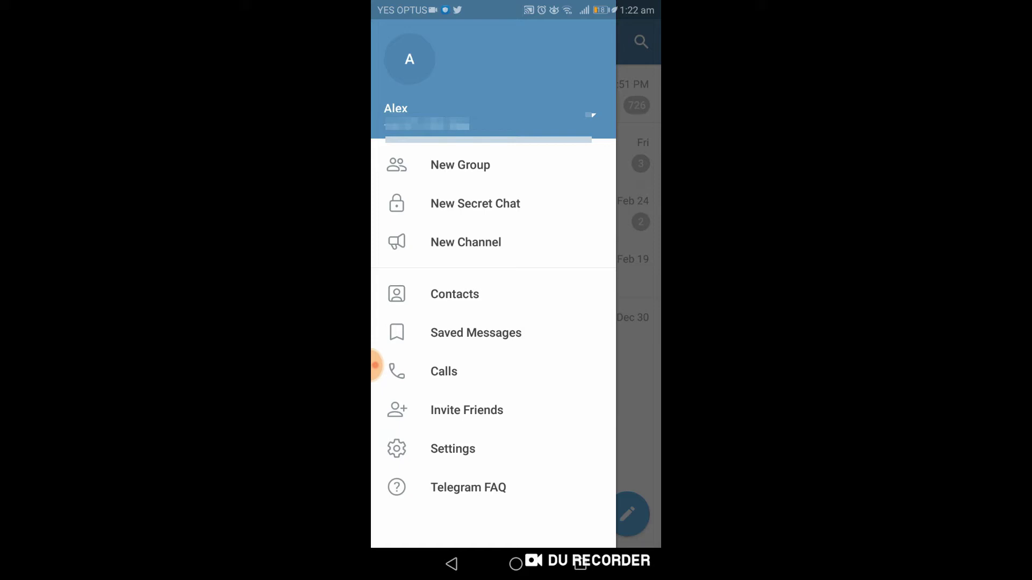
# Start adding another Telegram account and submit the new account's phone number.
pyautogui.click(591, 115)
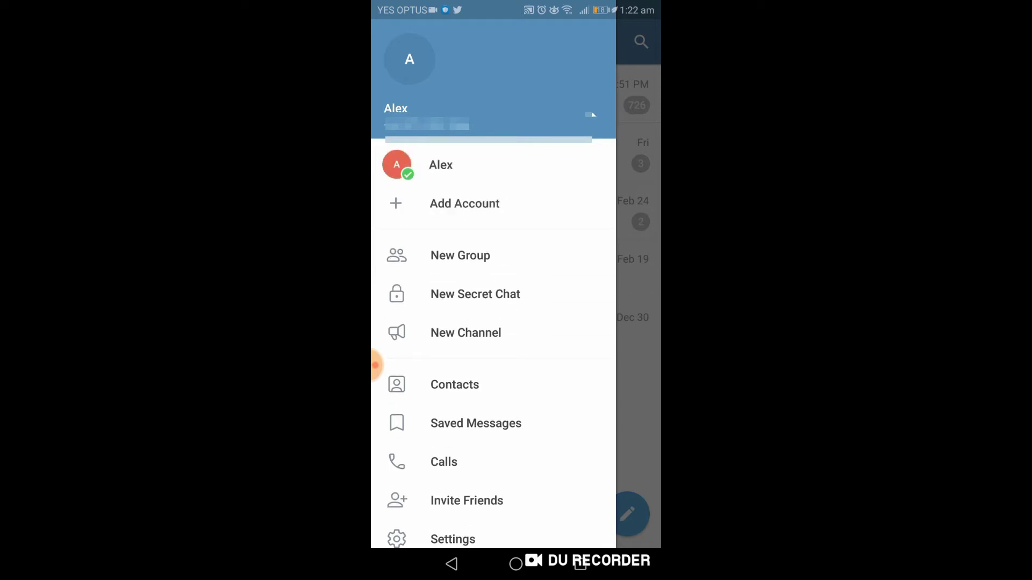
pyautogui.click(464, 203)
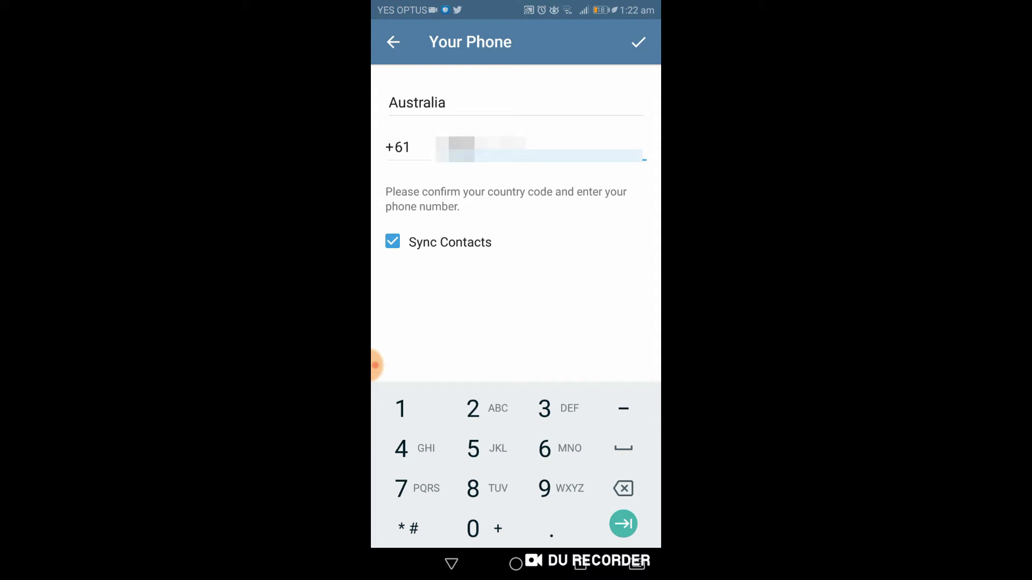
pyautogui.click(401, 408)
pyautogui.click(545, 408)
pyautogui.click(401, 408)
pyautogui.click(545, 409)
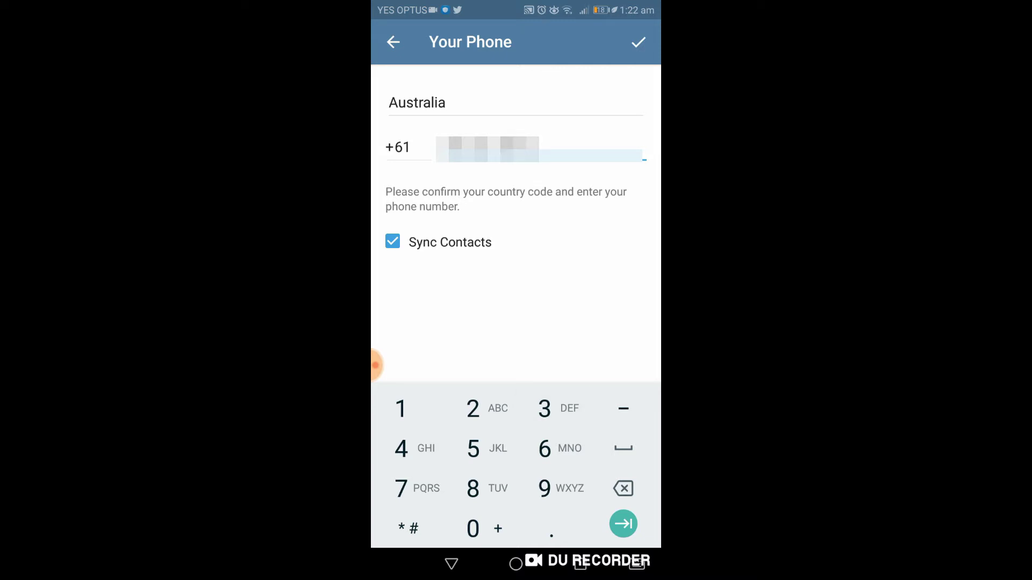
pyautogui.press('Return')
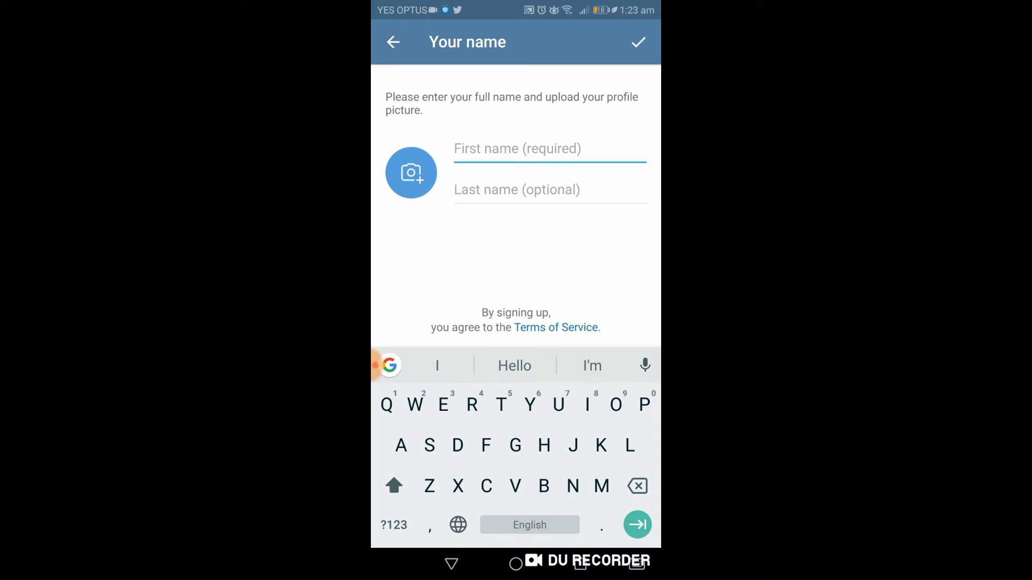
# Fill in the new account's first and last name from suggestions and finish sign-up.
pyautogui.write('Jimm')
pyautogui.click(514, 365)
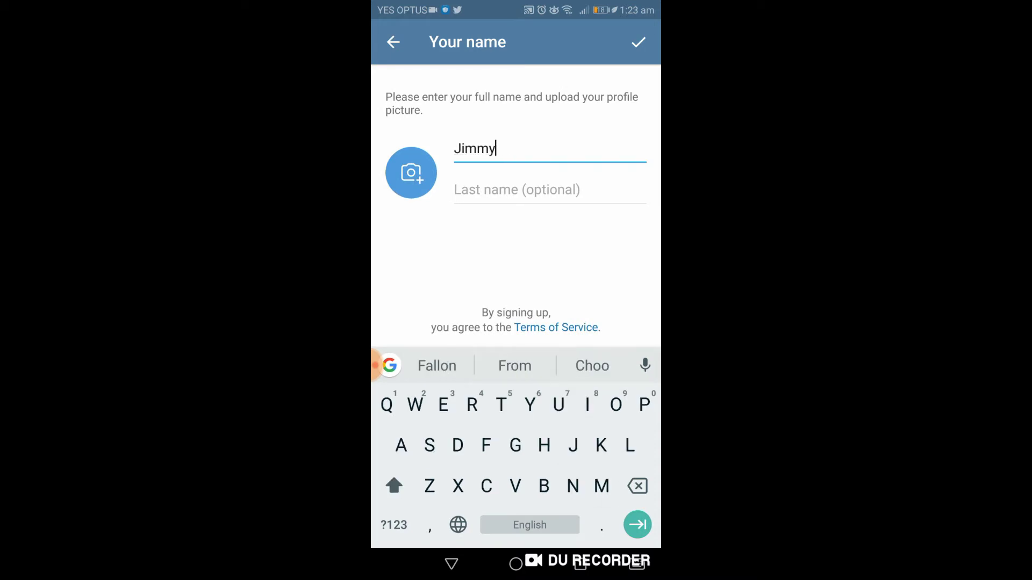
pyautogui.press('Tab')
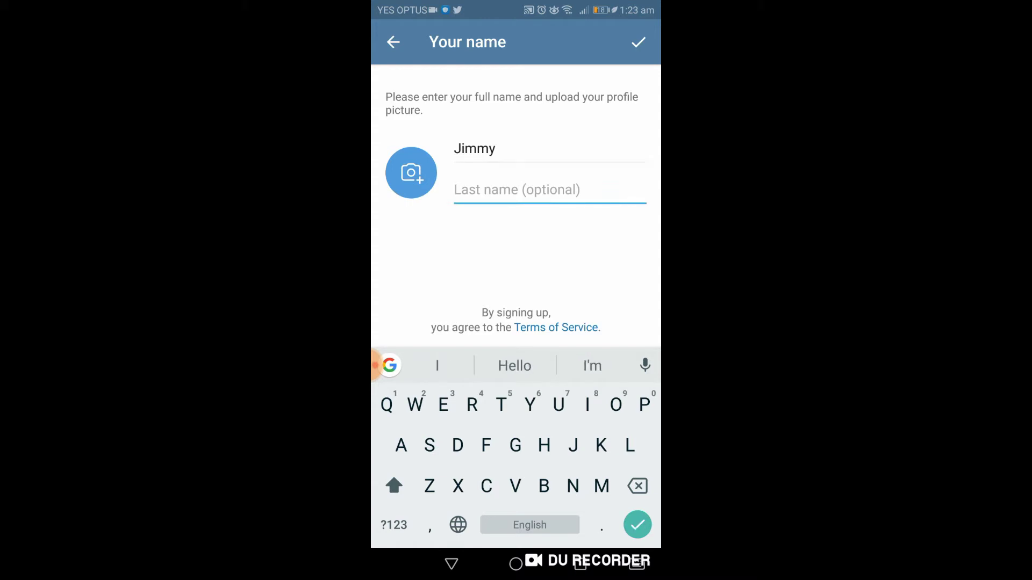
pyautogui.write('Luk')
pyautogui.click(515, 366)
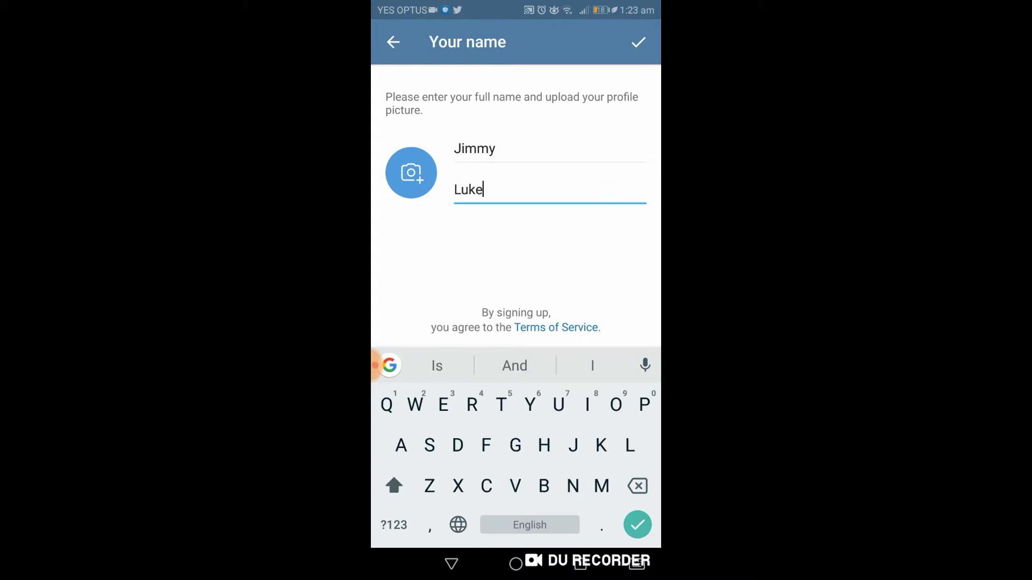
pyautogui.click(639, 42)
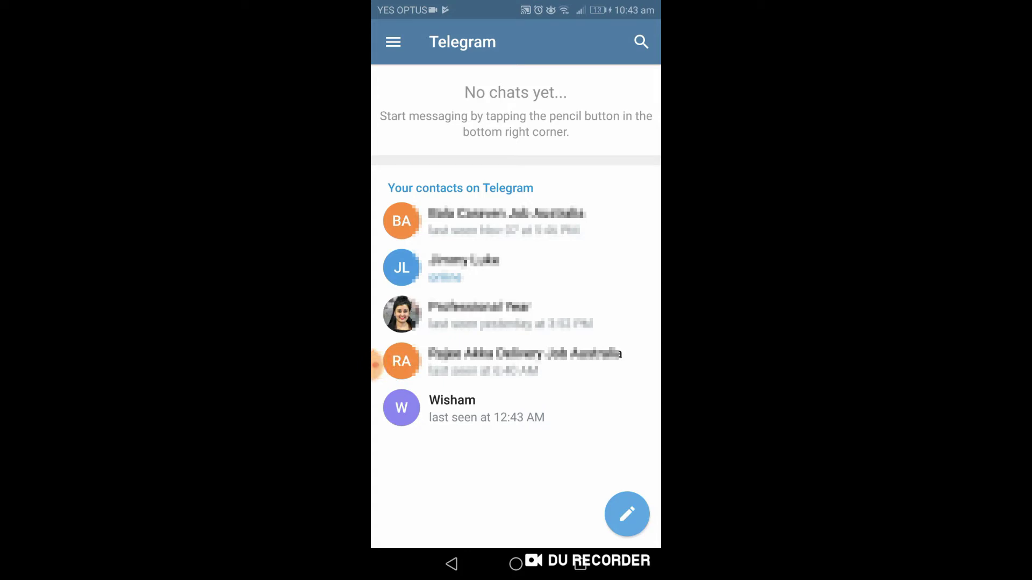
# Open the new account's Settings from the drawer and scroll through its profile details.
pyautogui.click(392, 42)
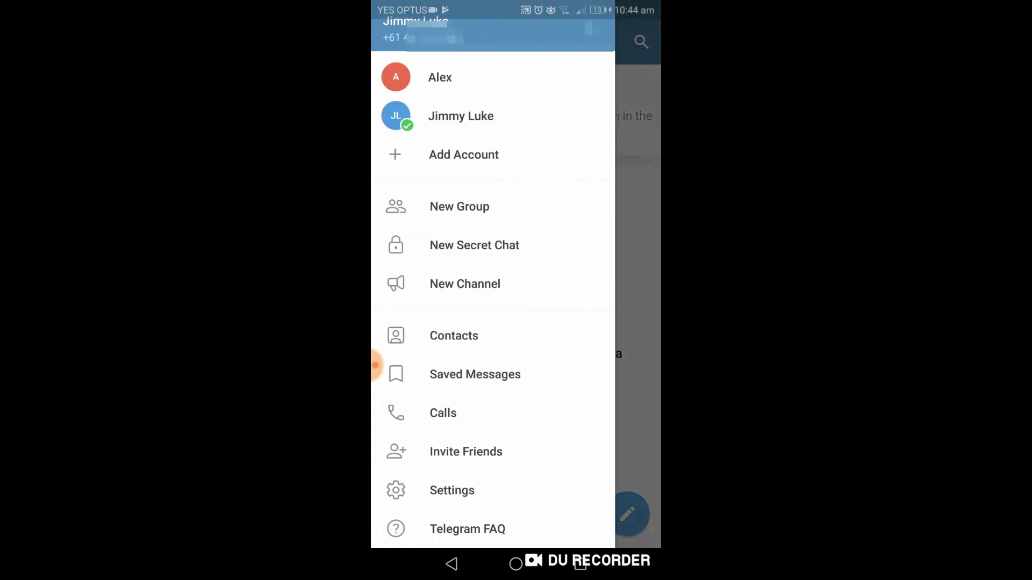
pyautogui.click(453, 490)
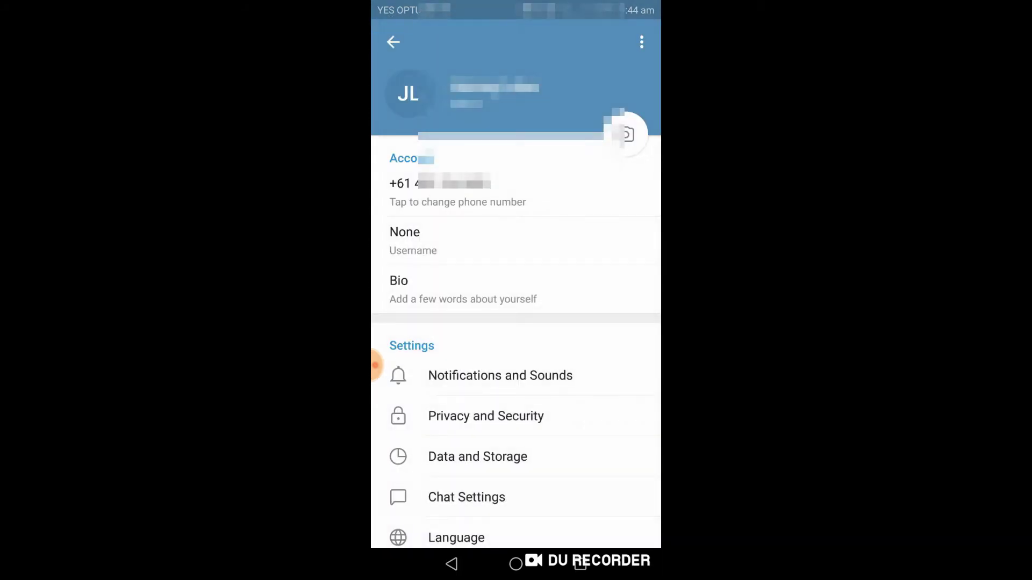
pyautogui.scroll(-2, 516, 323)
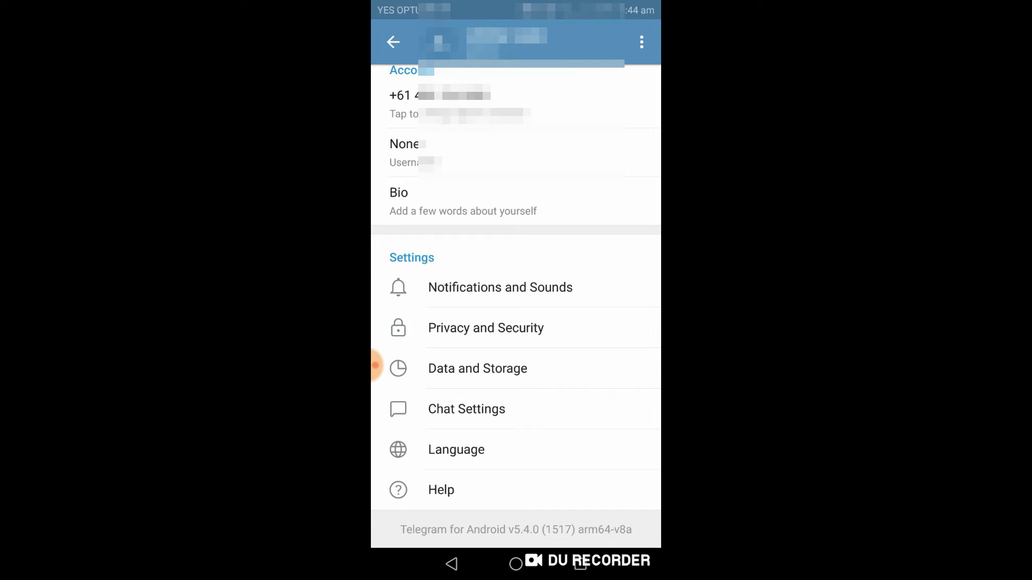
# From the home screen's Google search bar, search for 'delete telegram account'.
pyautogui.click(516, 563)
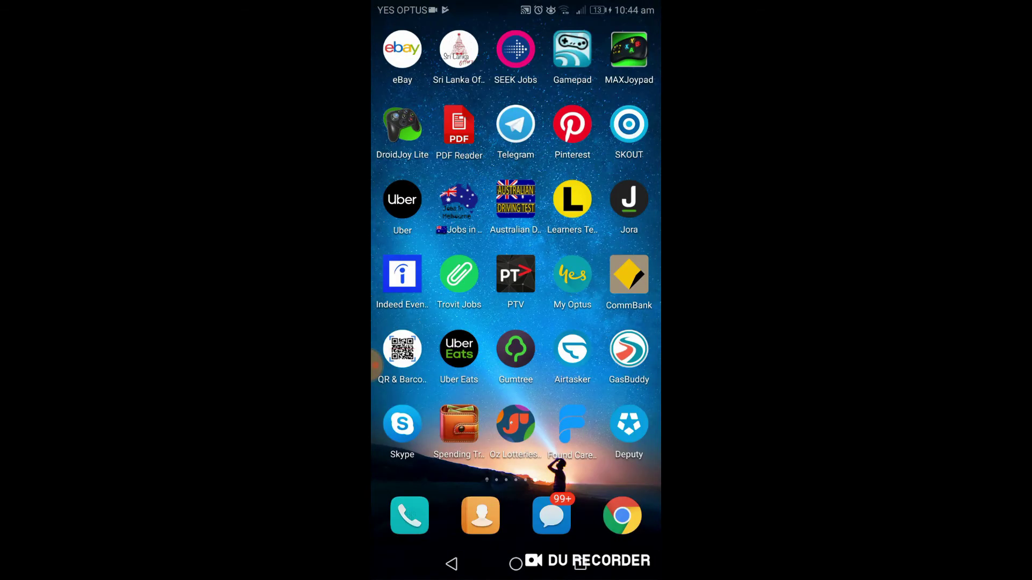
pyautogui.moveTo(430, 323); pyautogui.dragTo(591, 322)
pyautogui.moveTo(430, 269); pyautogui.dragTo(591, 269)
pyautogui.click(511, 357)
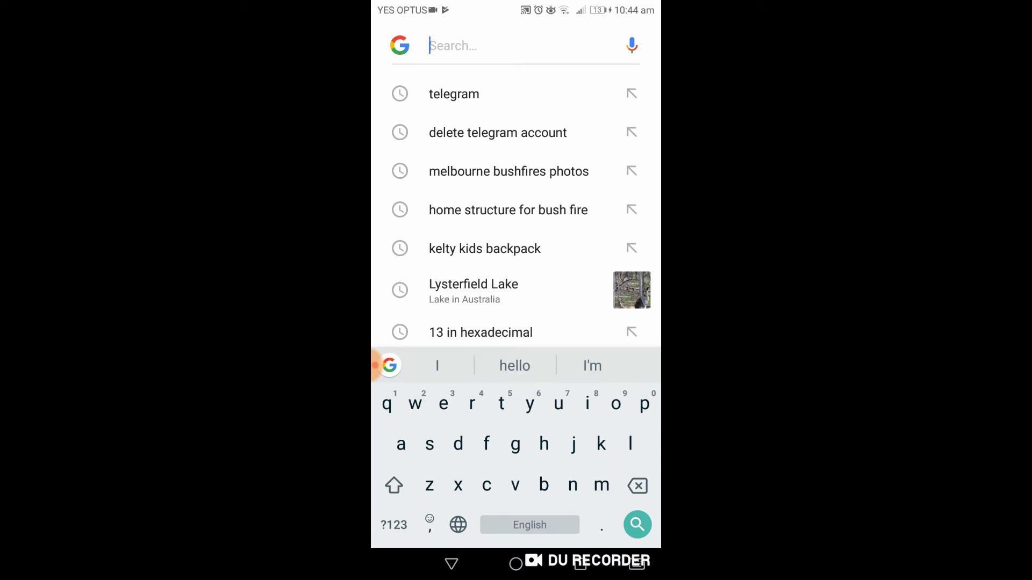
pyautogui.write('delete telegram account')
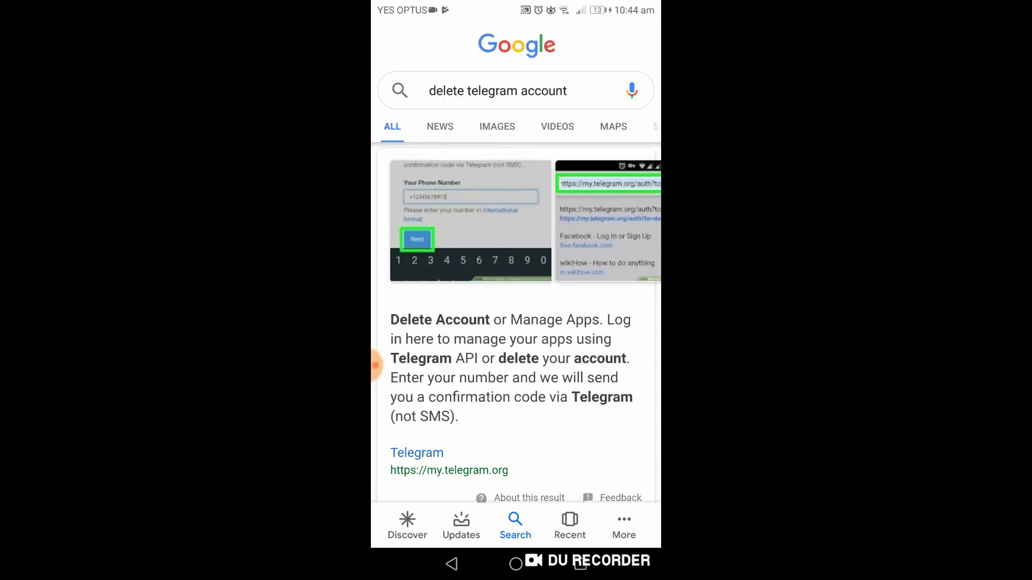
# Scroll through the search results to the my.telegram.org link.
pyautogui.scroll(-3, 516, 268)
pyautogui.scroll(-2, 516, 287)
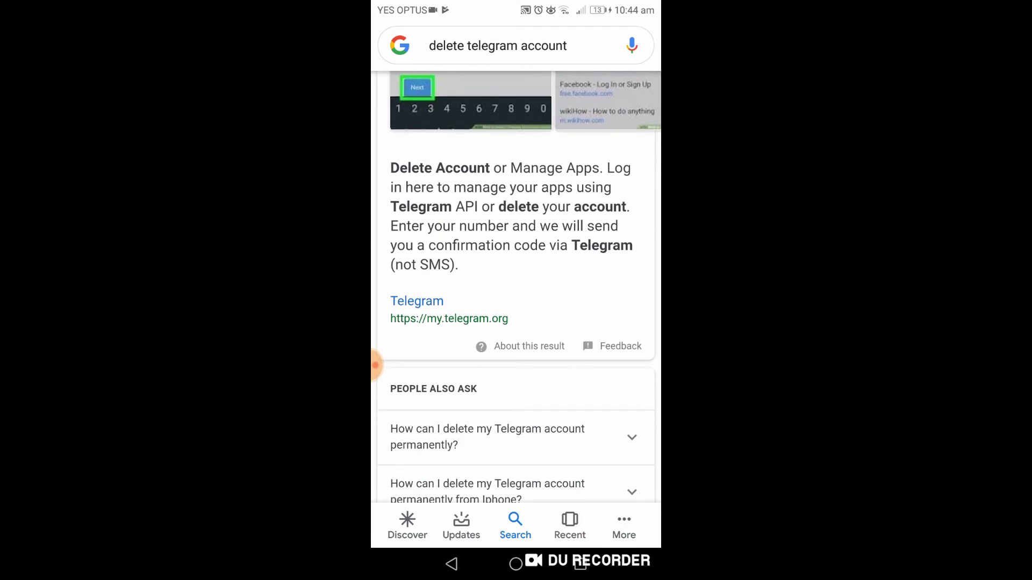
pyautogui.scroll(-4, 516, 268)
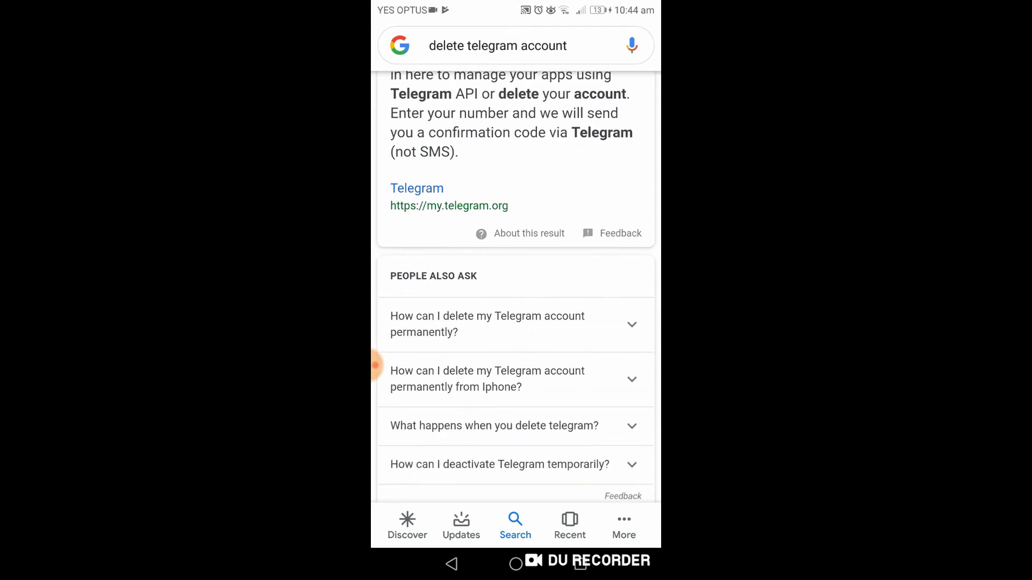
pyautogui.scroll(4, 516, 286)
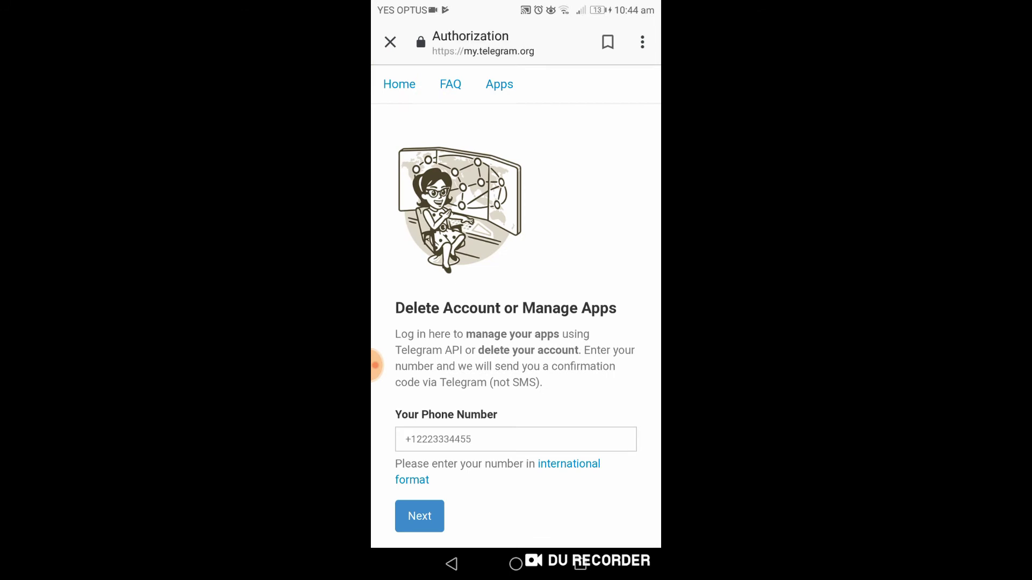
# Enter the account's phone number in international format on my.telegram.org and request the code.
pyautogui.click(483, 439)
pyautogui.click(394, 525)
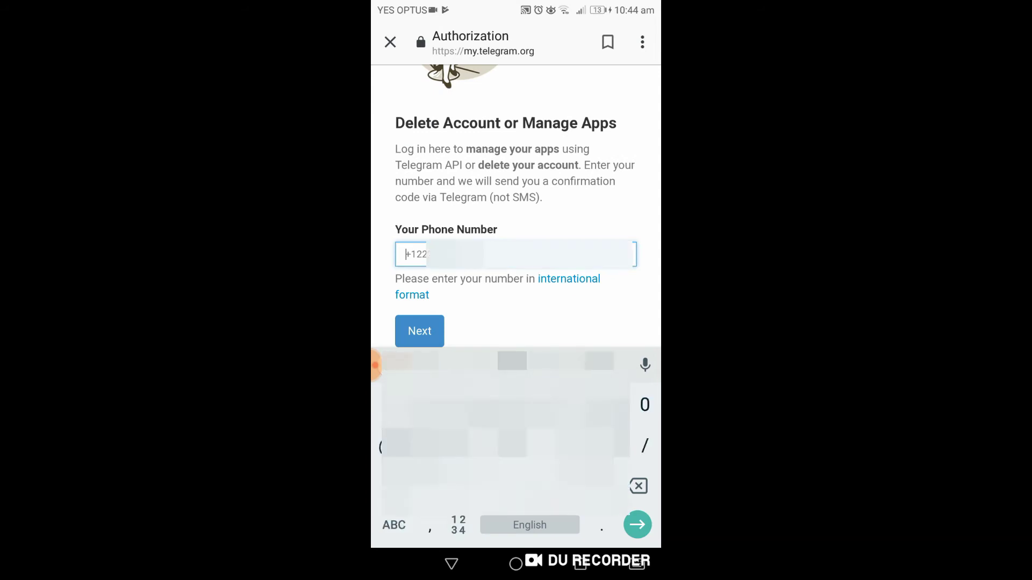
pyautogui.write('+61')
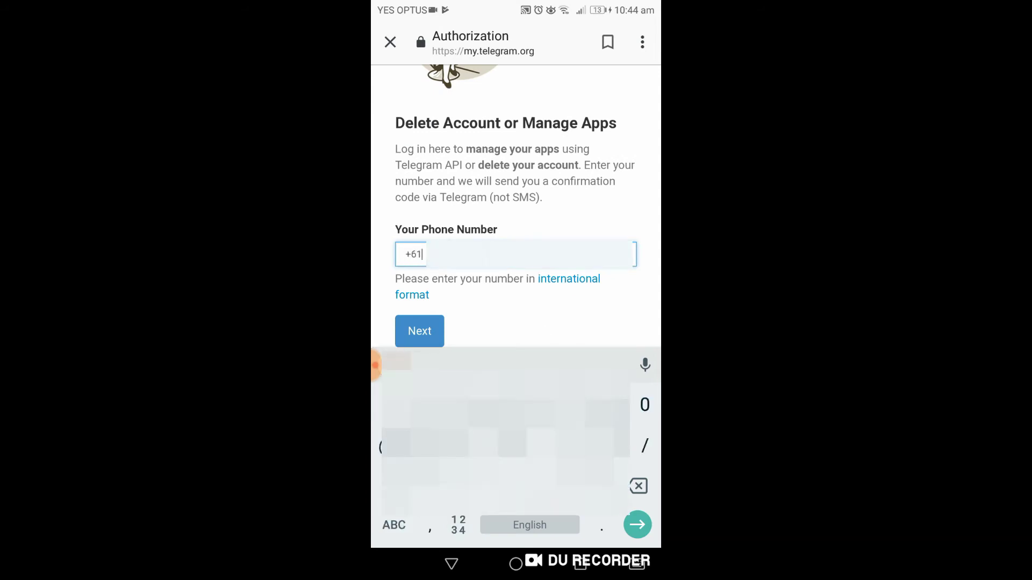
pyautogui.write('412')
pyautogui.click(419, 331)
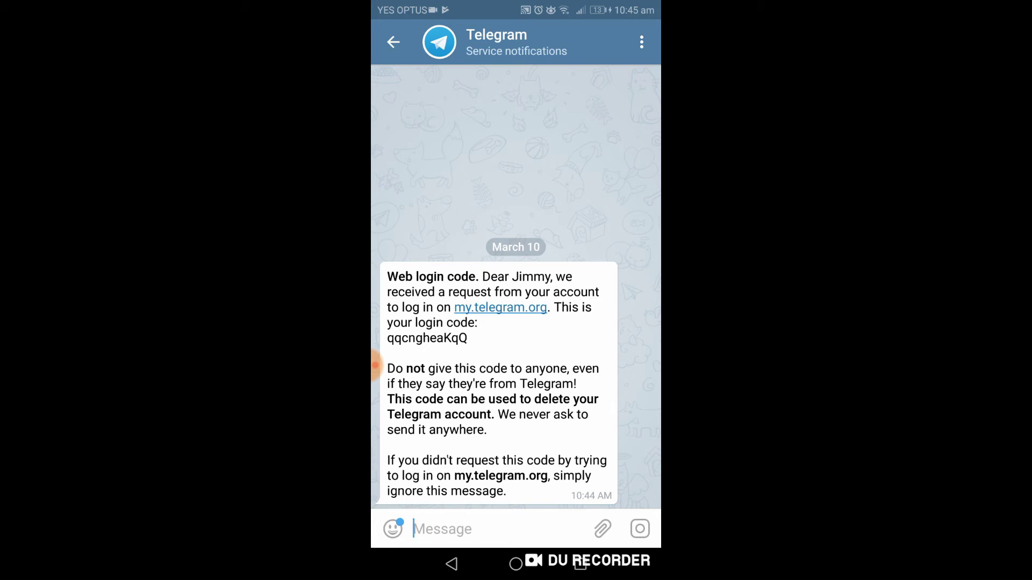
# Select the login code message and clear the message box.
pyautogui.click(427, 338)
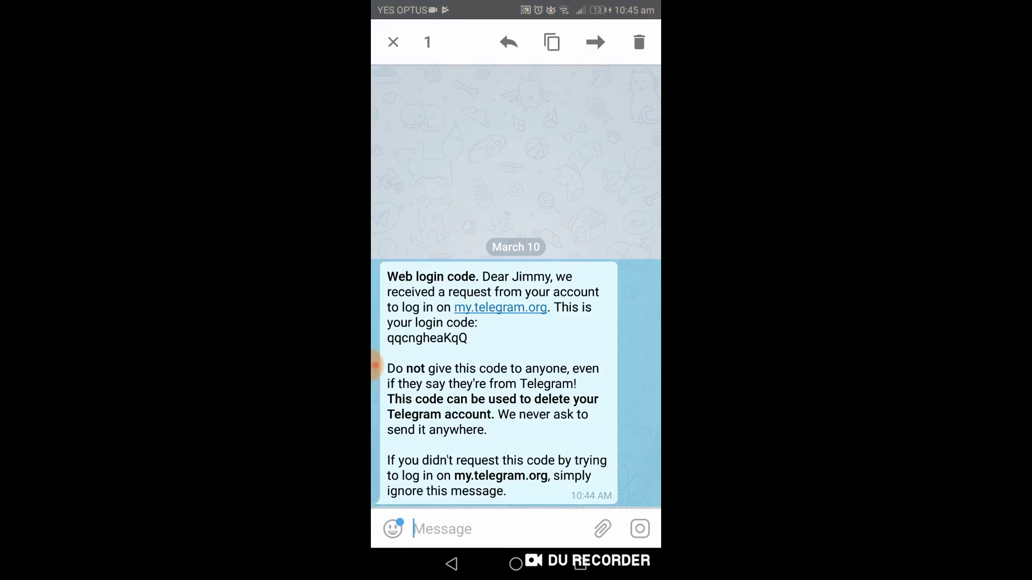
pyautogui.click(484, 529)
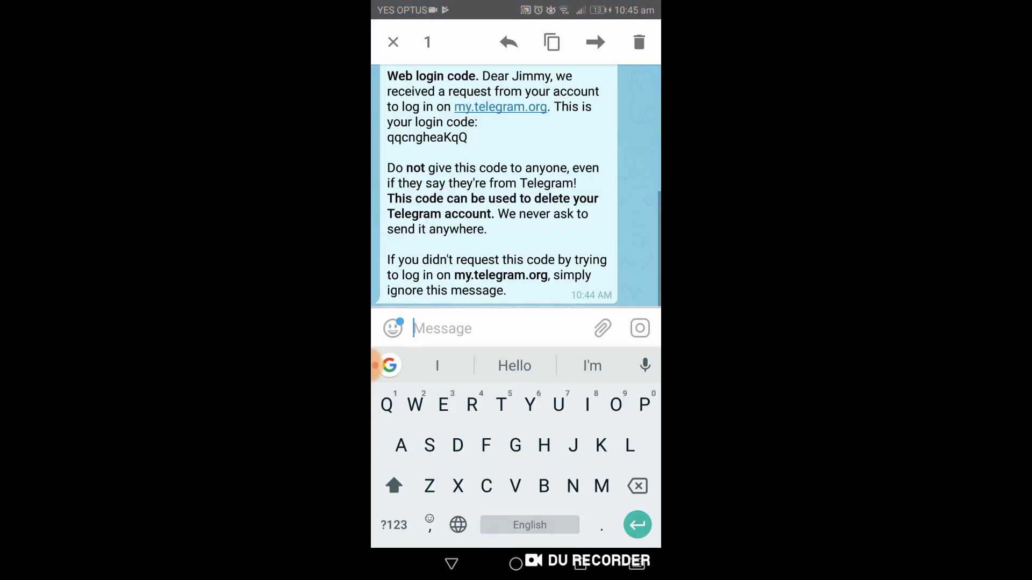
pyautogui.click(509, 42)
pyautogui.write('Q')
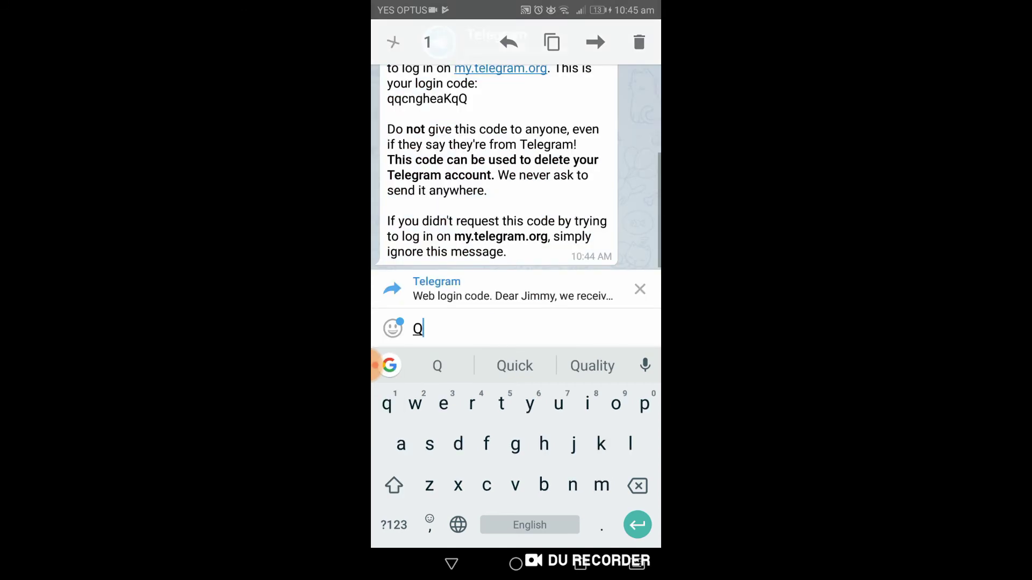
pyautogui.press('Return')
pyautogui.press('BackSpace')
pyautogui.press('BackSpace')
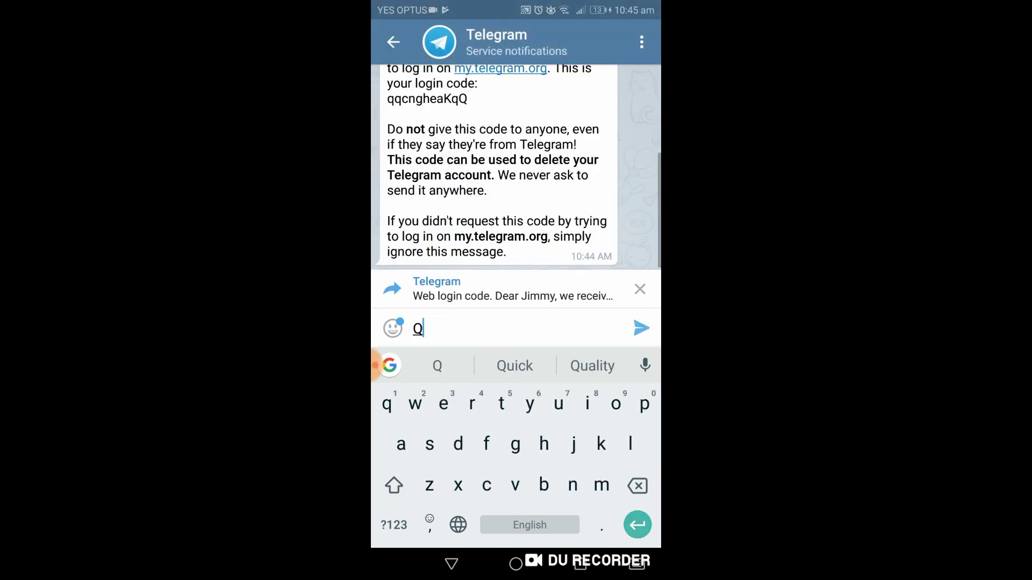
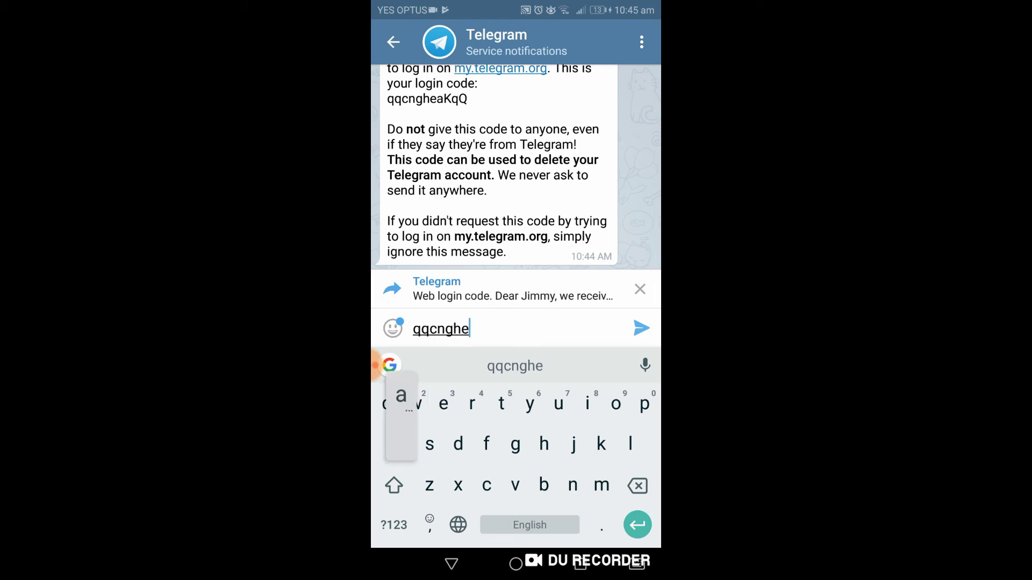
# Type the web login code exactly into the message box and select all of it.
pyautogui.press('shift')
pyautogui.press('shift')
pyautogui.doubleClick(478, 328)
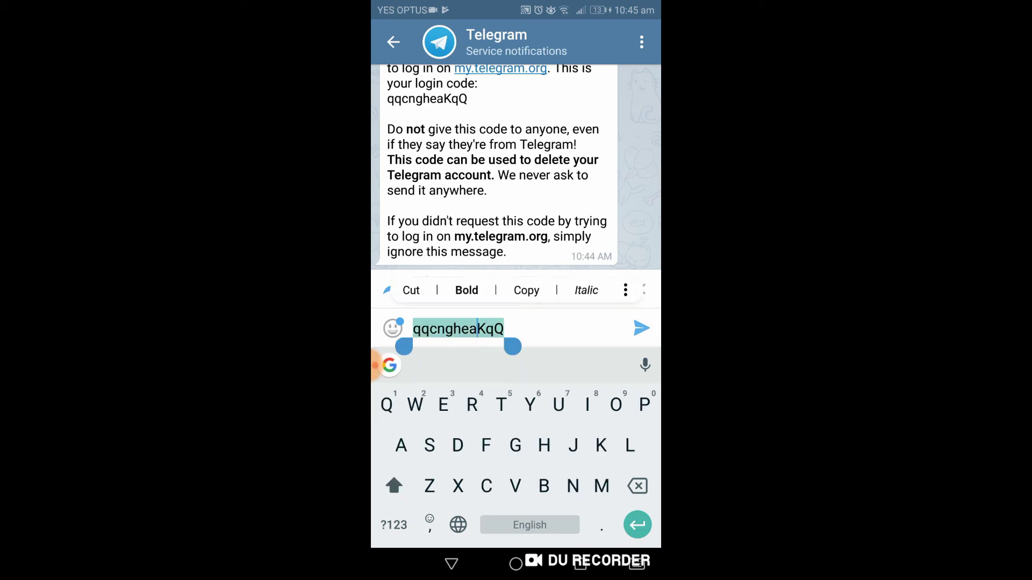
# Copy the login code and return to the my.telegram.org sign-in page.
pyautogui.click(526, 291)
pyautogui.click(580, 563)
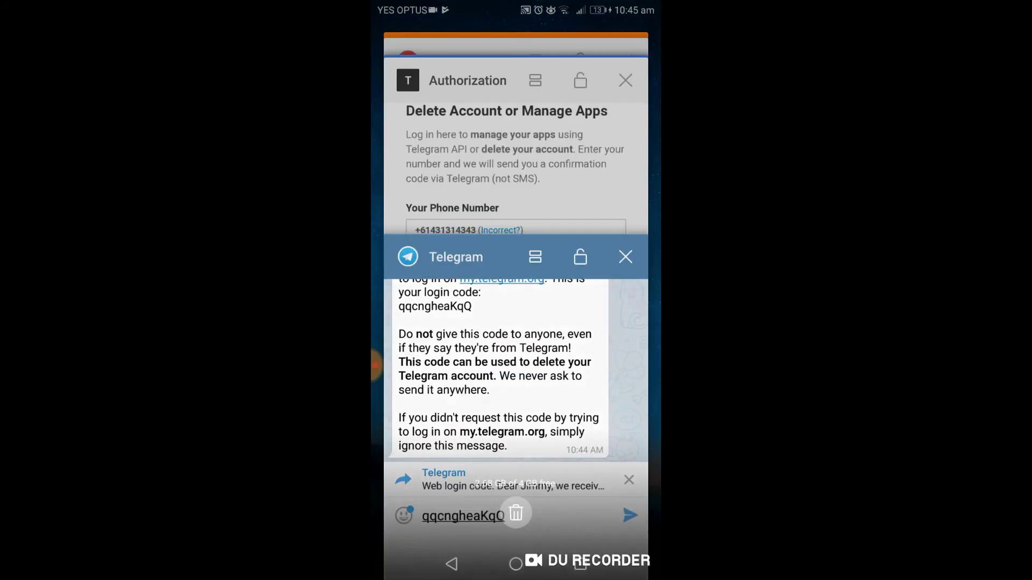
pyautogui.click(505, 151)
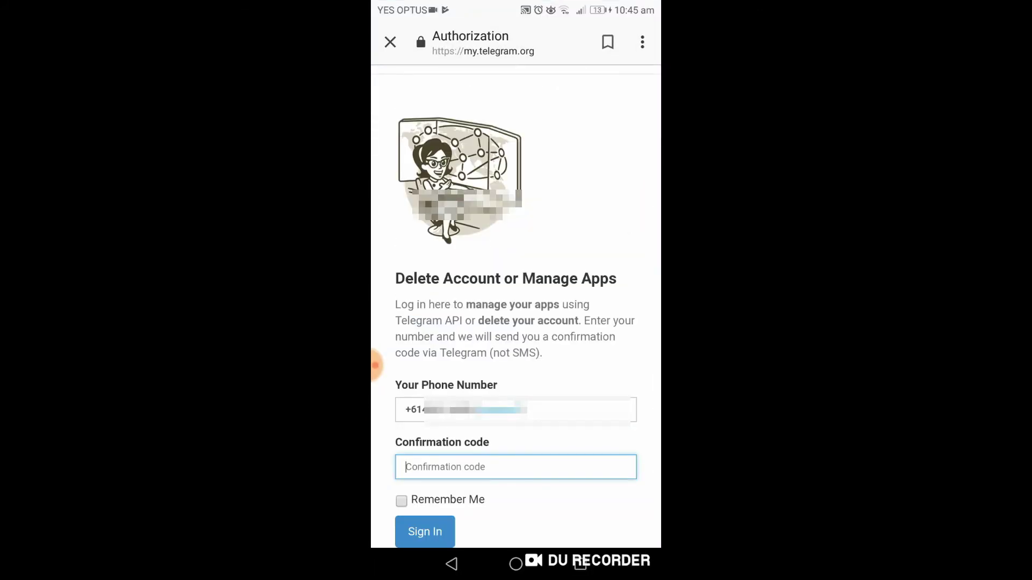
# Paste the code into the Confirmation code field and sign in.
pyautogui.click(405, 467)
pyautogui.click(405, 482)
pyautogui.click(413, 442)
pyautogui.click(425, 532)
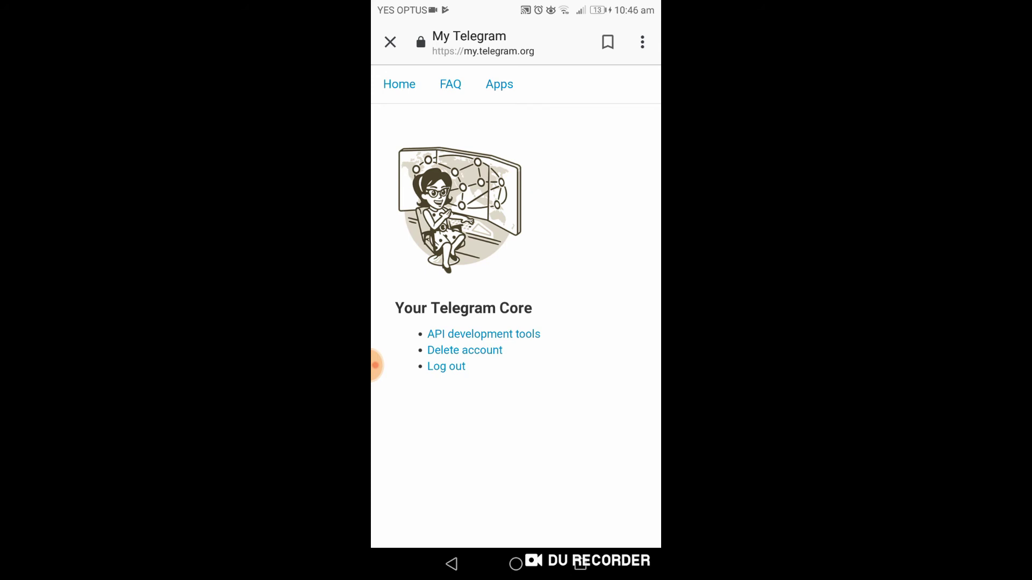
# Delete the second account on my.telegram.org, confirming with 'Yes, delete my account'.
pyautogui.click(465, 350)
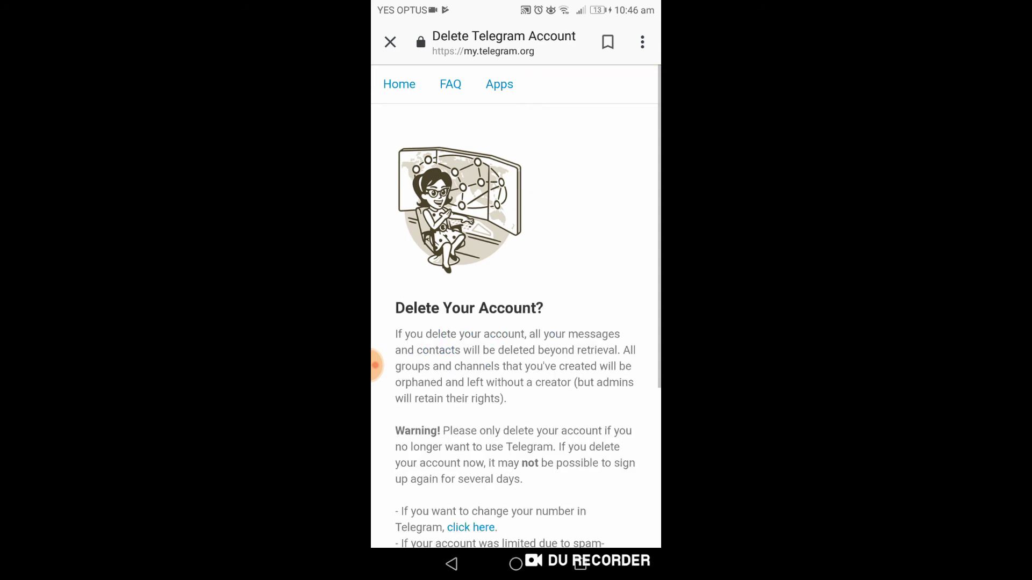
pyautogui.click(488, 350)
pyautogui.click(516, 350)
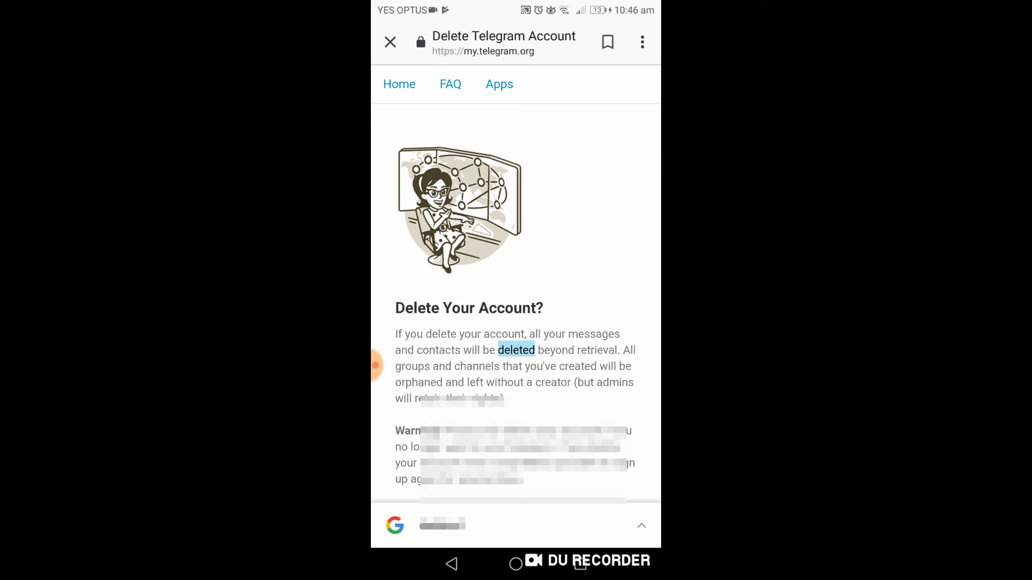
pyautogui.scroll(-5, 516, 322)
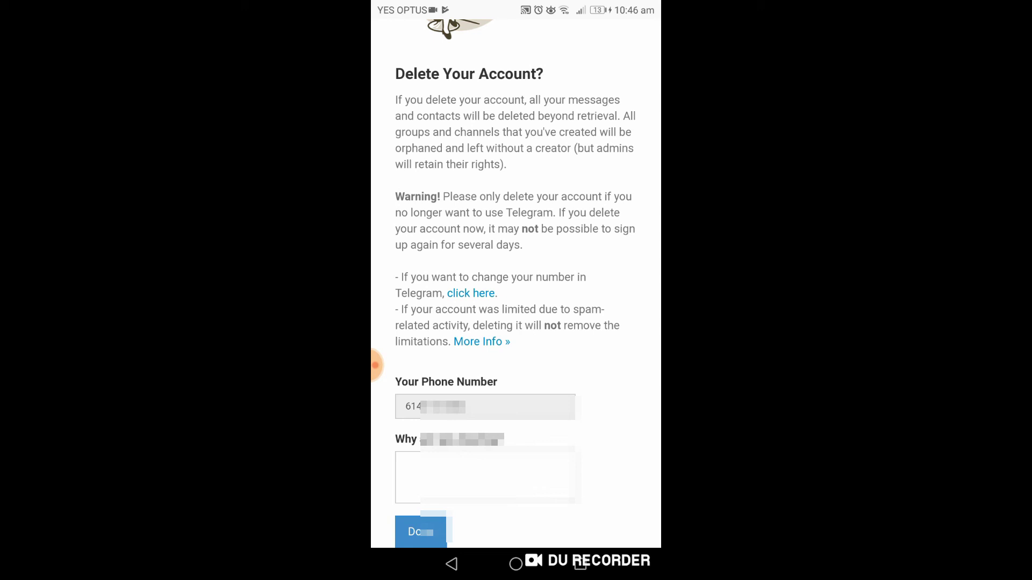
pyautogui.click(420, 532)
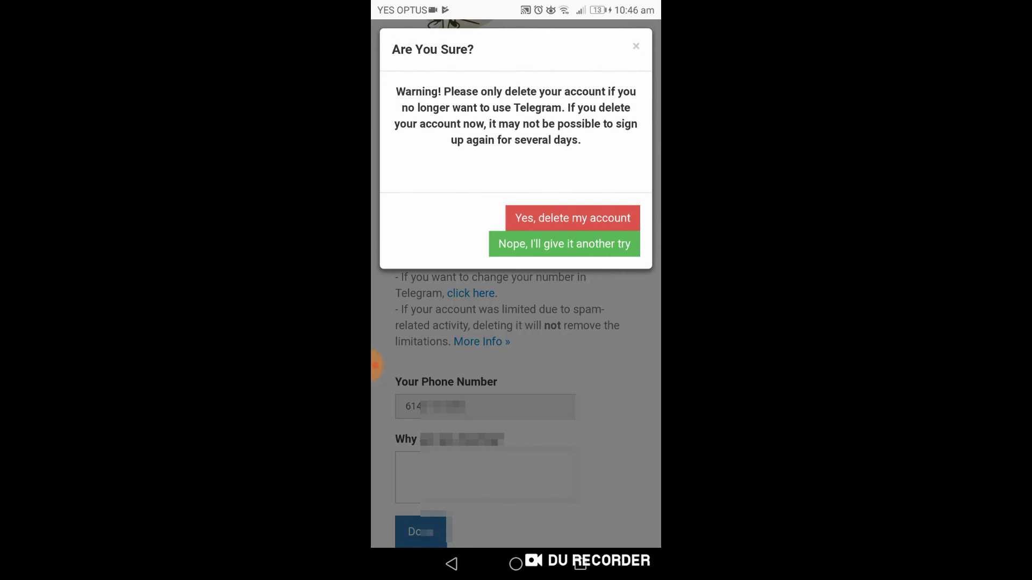
pyautogui.click(572, 218)
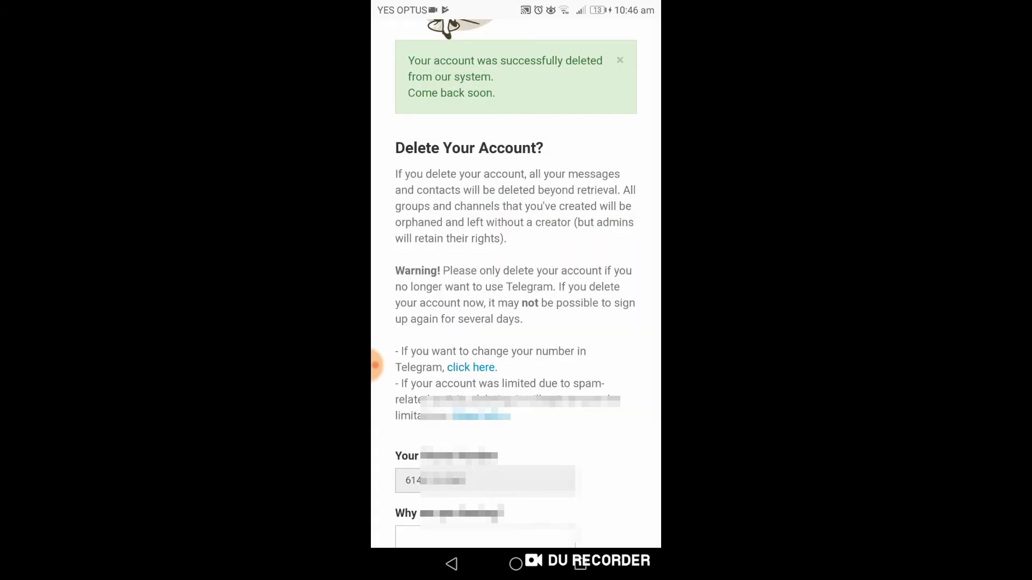
# Switch back to the Telegram app and return to the chat list.
pyautogui.click(580, 563)
pyautogui.click(516, 161)
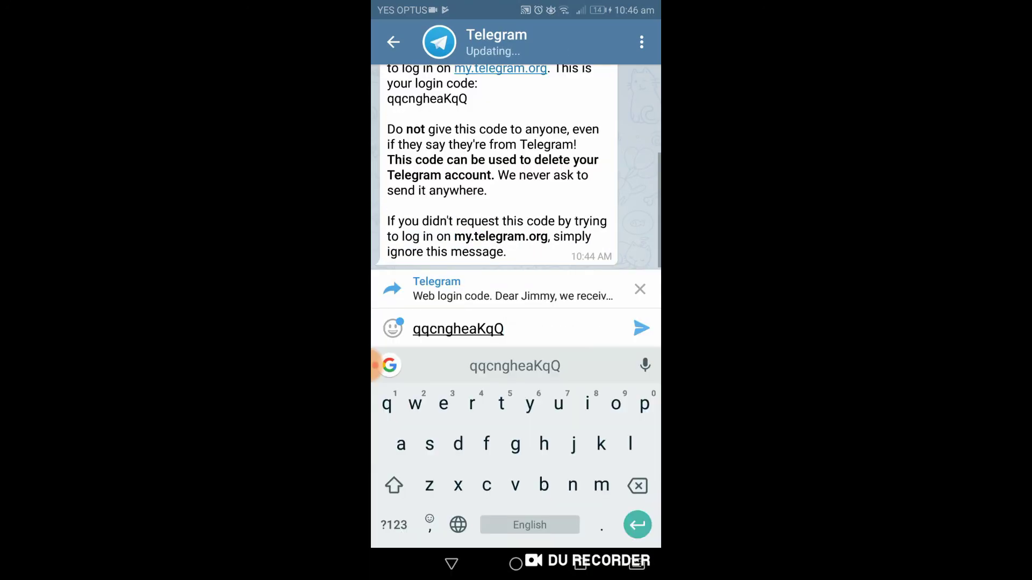
pyautogui.click(452, 563)
pyautogui.click(451, 563)
pyautogui.click(451, 563)
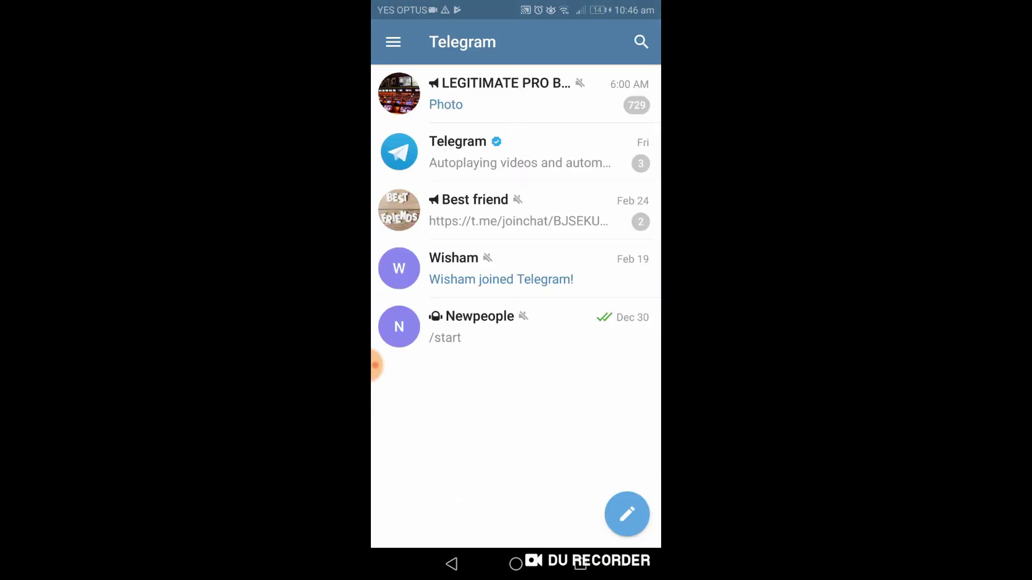
# Check the side menu account list, showing one account plus Add Account.
pyautogui.click(393, 41)
pyautogui.scroll(-3, 493, 344)
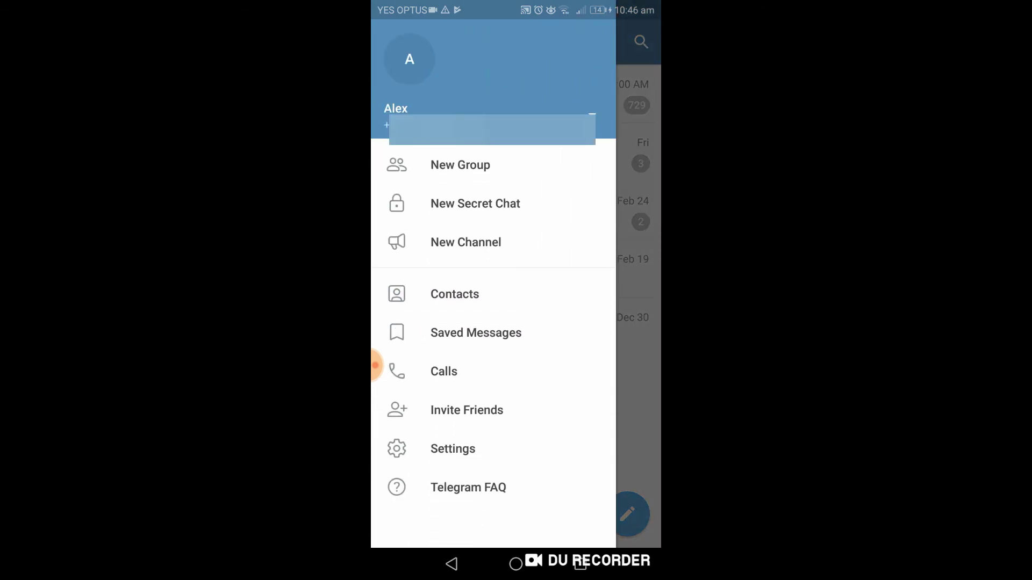
pyautogui.scroll(3, 493, 344)
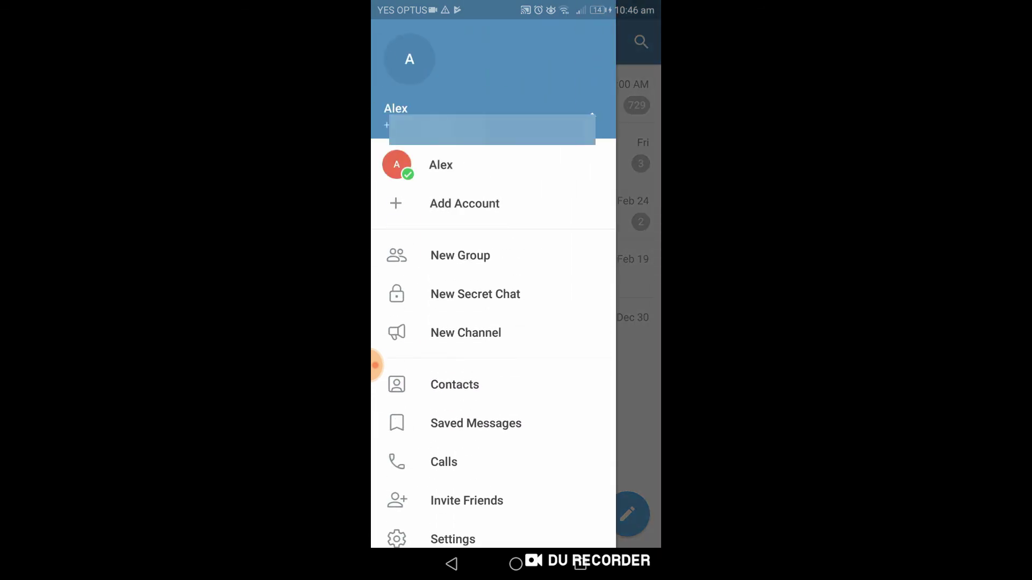